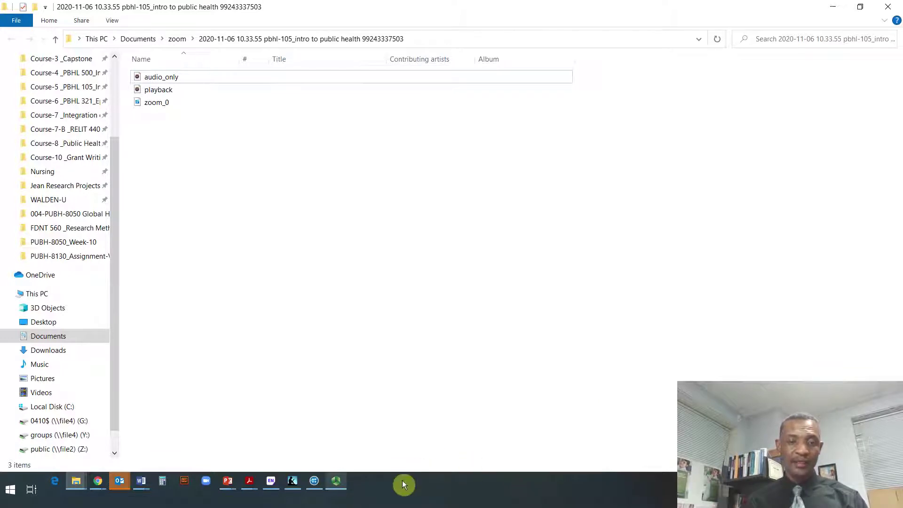
# Step: Bring the Smoking_JCadet_11-10-2020 project to the front and review its full Nodes hierarchy
pyautogui.moveTo(314, 481)
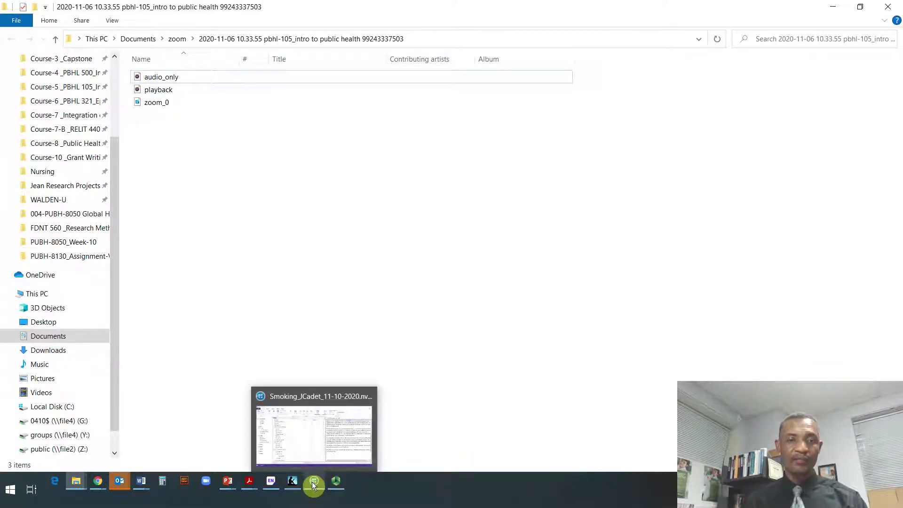
pyautogui.click(314, 482)
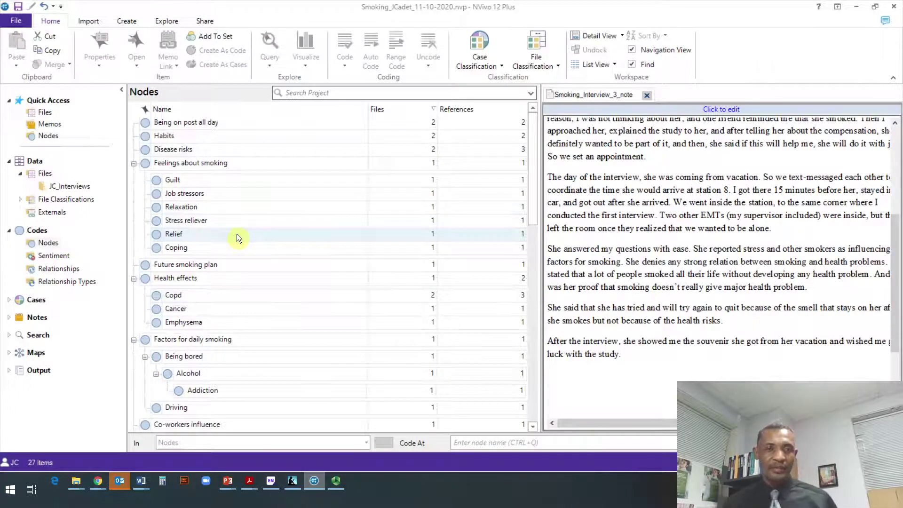
pyautogui.scroll(-5, 181, 151)
pyautogui.scroll(5, 180, 150)
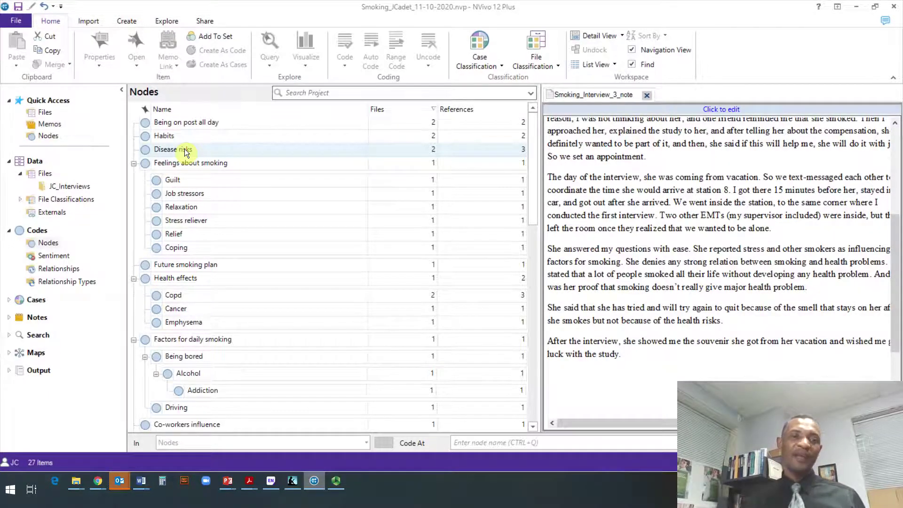
pyautogui.scroll(-2, 184, 150)
pyautogui.scroll(1, 185, 146)
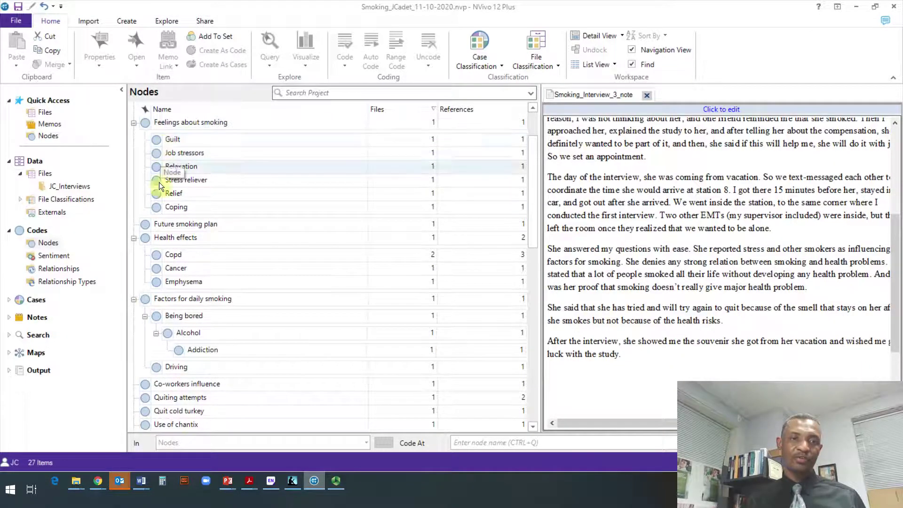
pyautogui.scroll(-1, 159, 271)
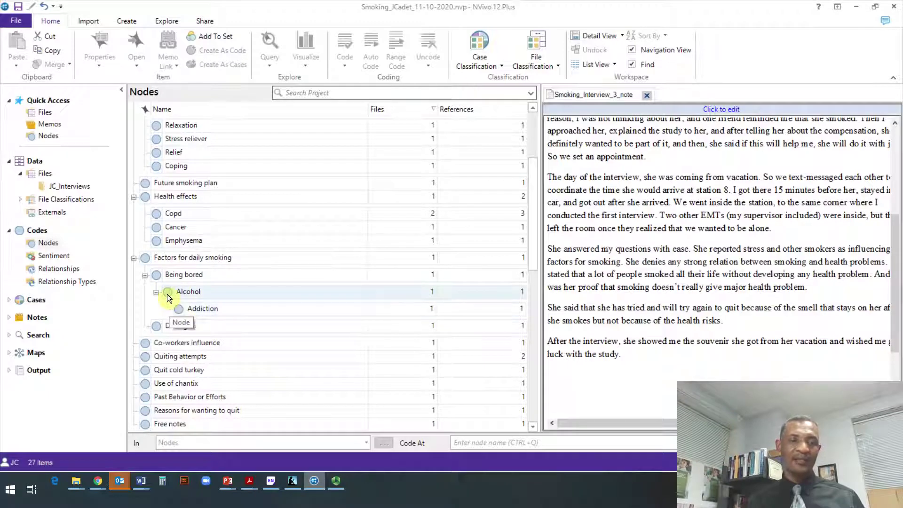
pyautogui.scroll(-1, 186, 325)
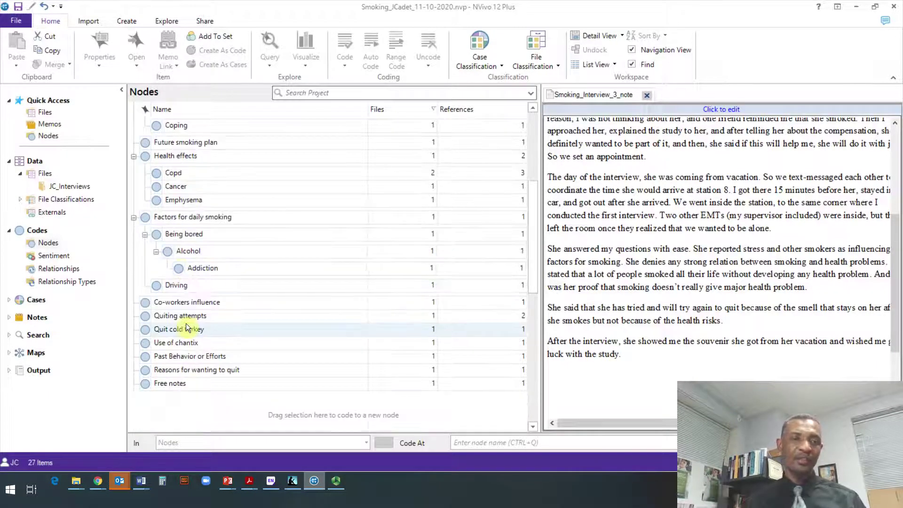
pyautogui.scroll(3, 186, 324)
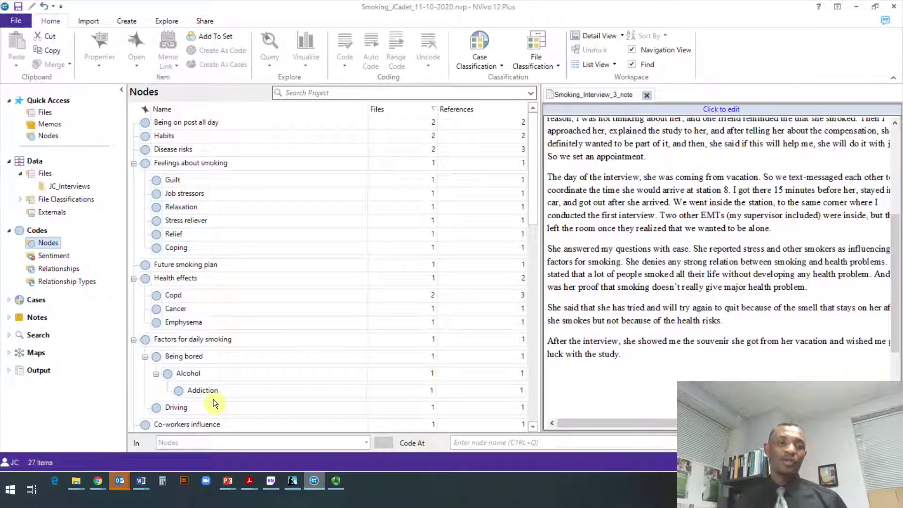
# Step: Open the Export Codebook dialog from the Codes > Nodes context menu
pyautogui.rightClick(40, 243)
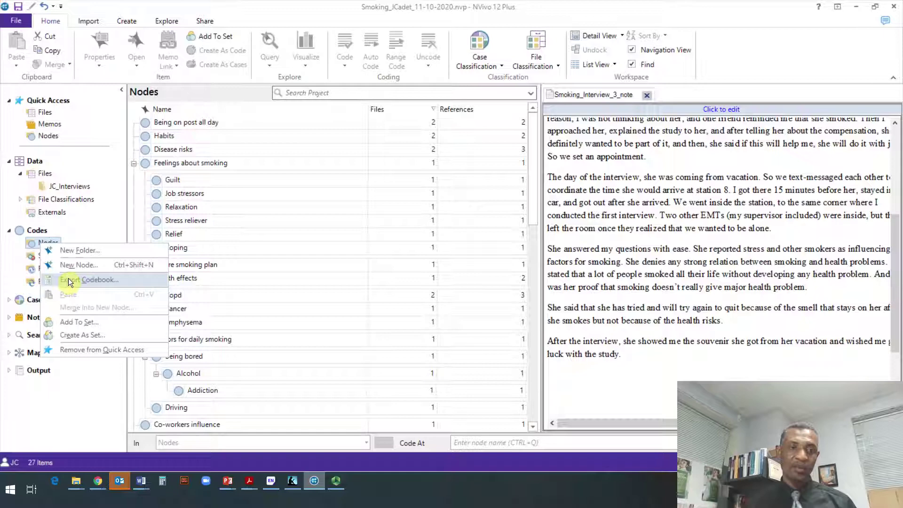
pyautogui.click(94, 409)
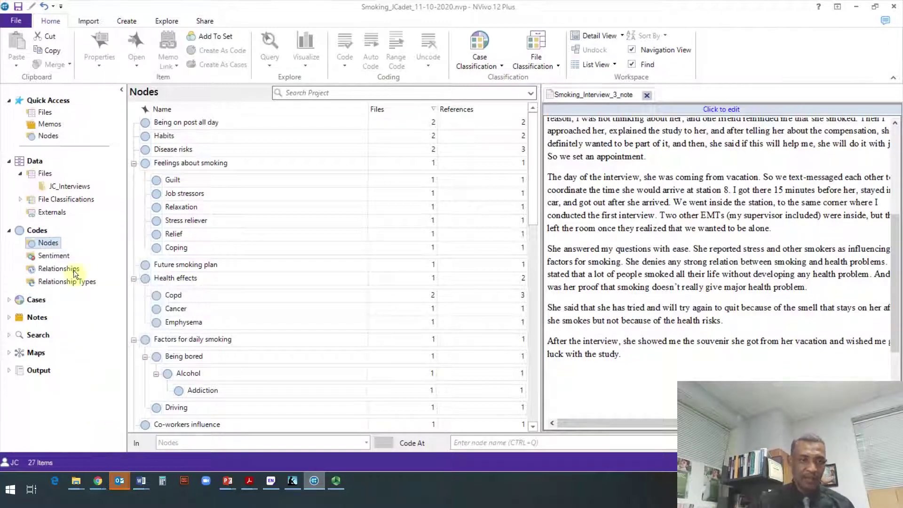
pyautogui.rightClick(47, 242)
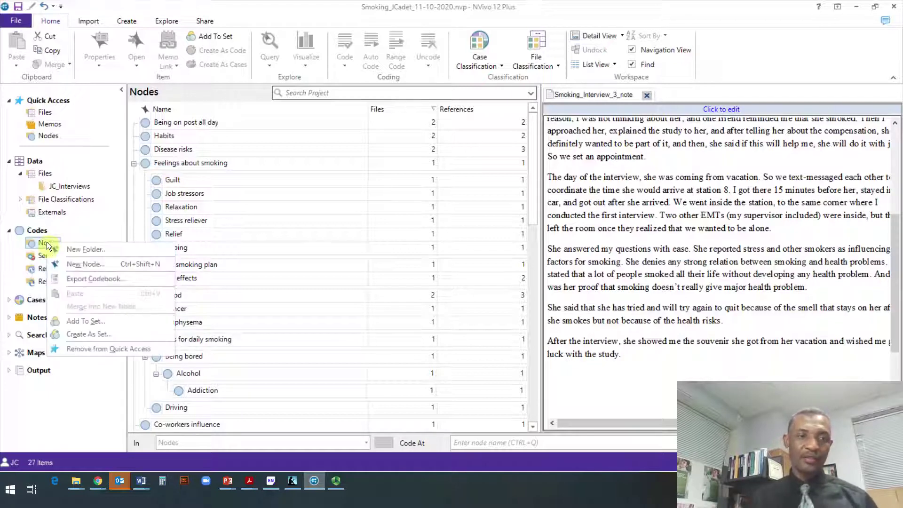
pyautogui.click(89, 277)
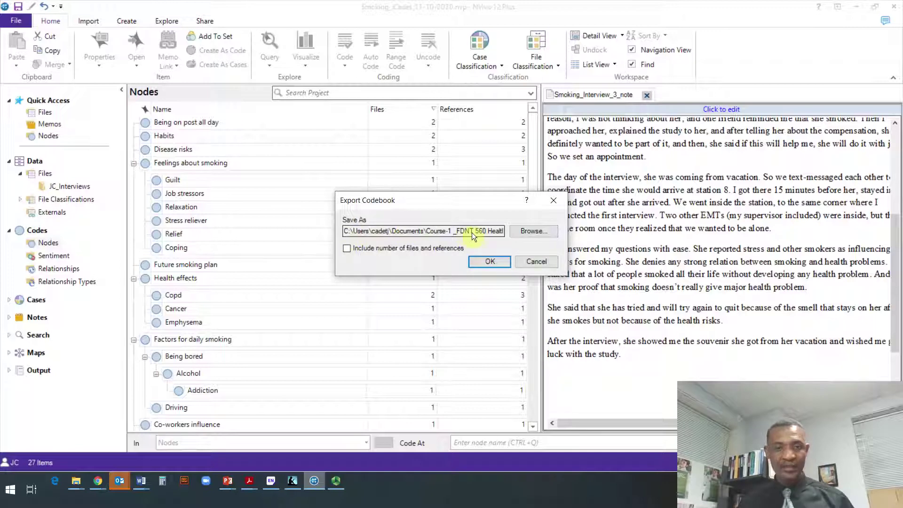
# Step: Export the codebook to Word as 'Codebook - Today - 11-10-2020', replacing 'Smoking Among EMTs'
pyautogui.click(530, 230)
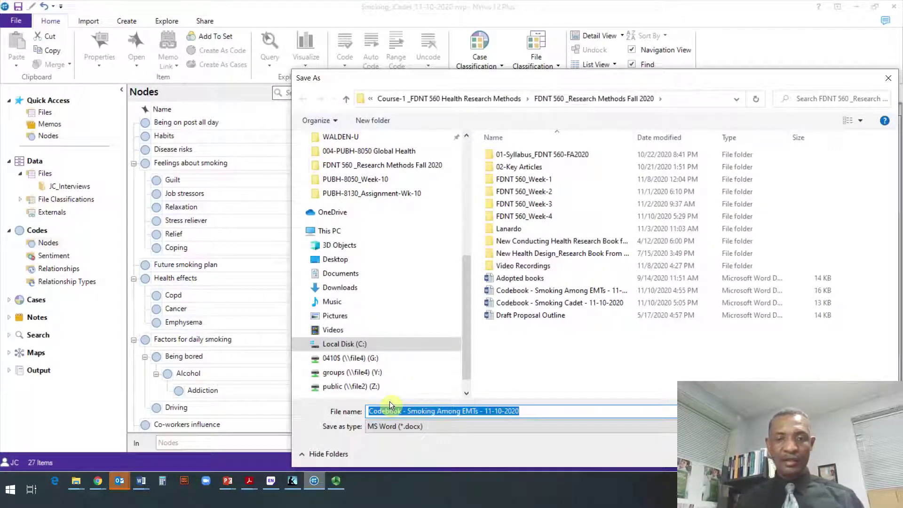
pyautogui.click(419, 412)
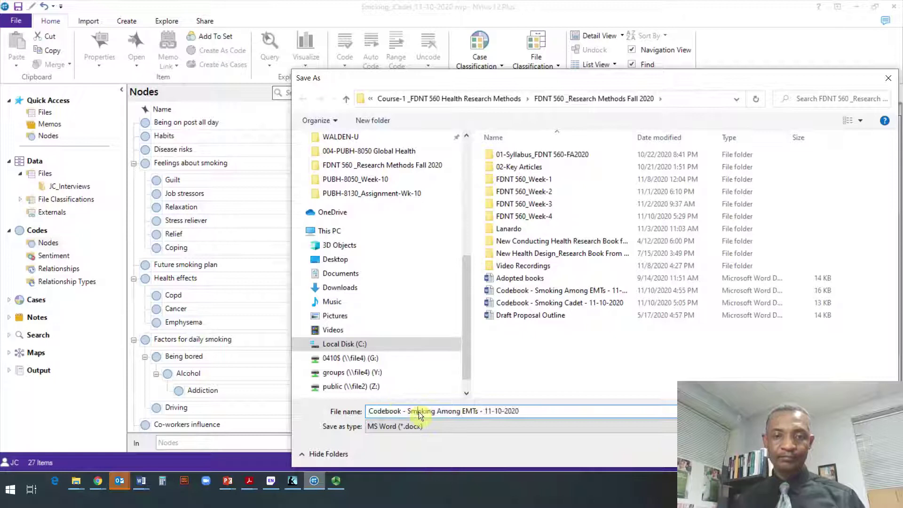
pyautogui.moveTo(408, 412); pyautogui.dragTo(480, 411)
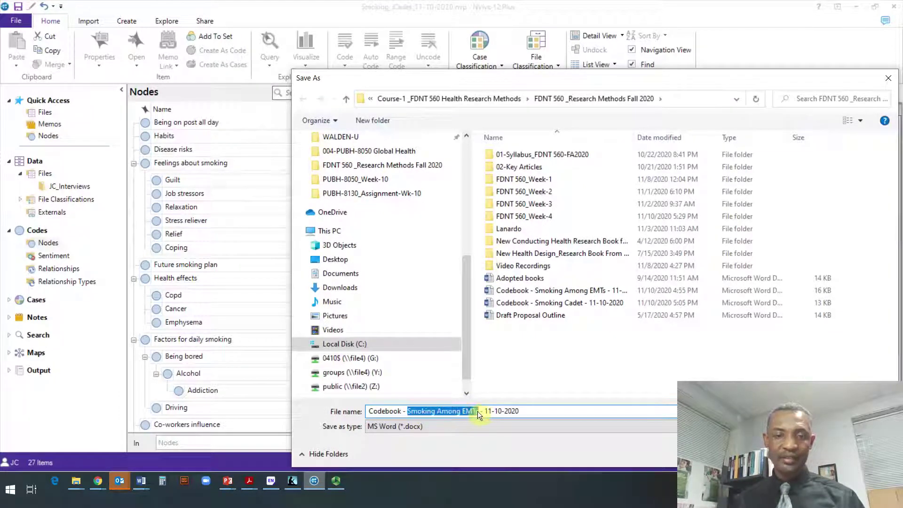
pyautogui.write('Today')
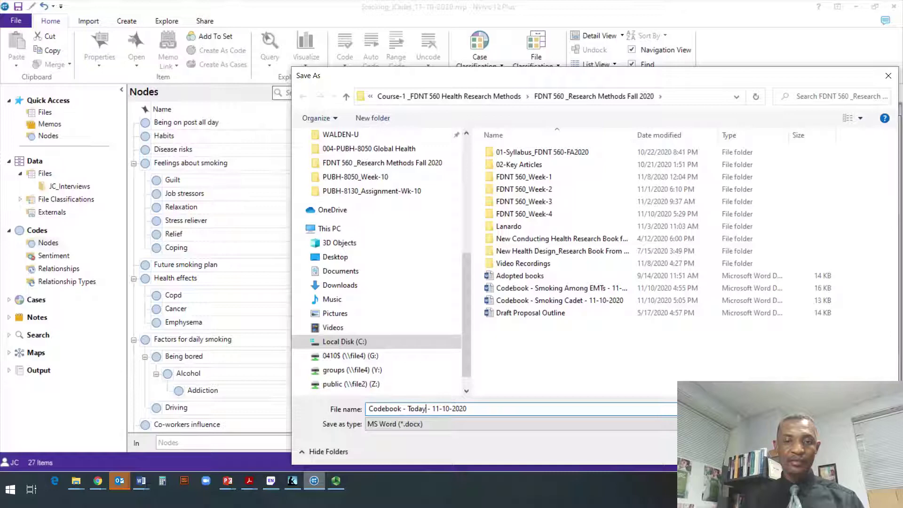
pyautogui.press('Return')
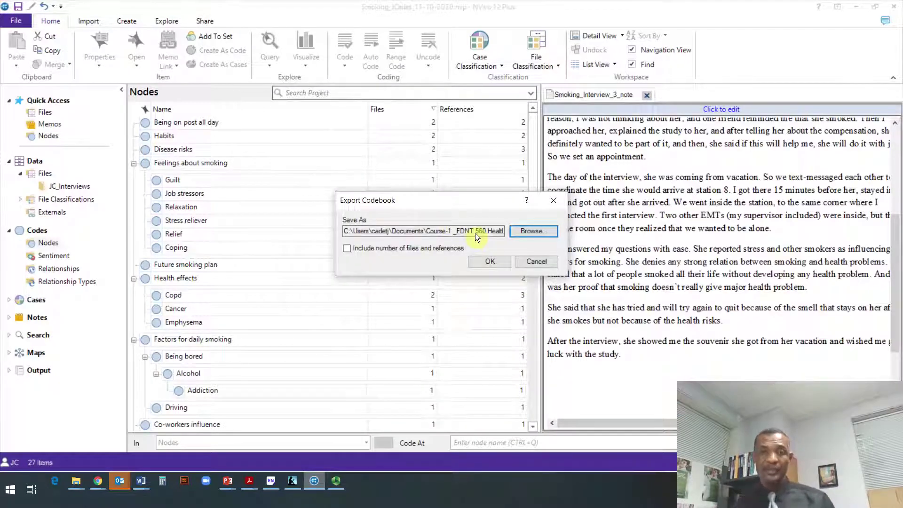
pyautogui.click(482, 263)
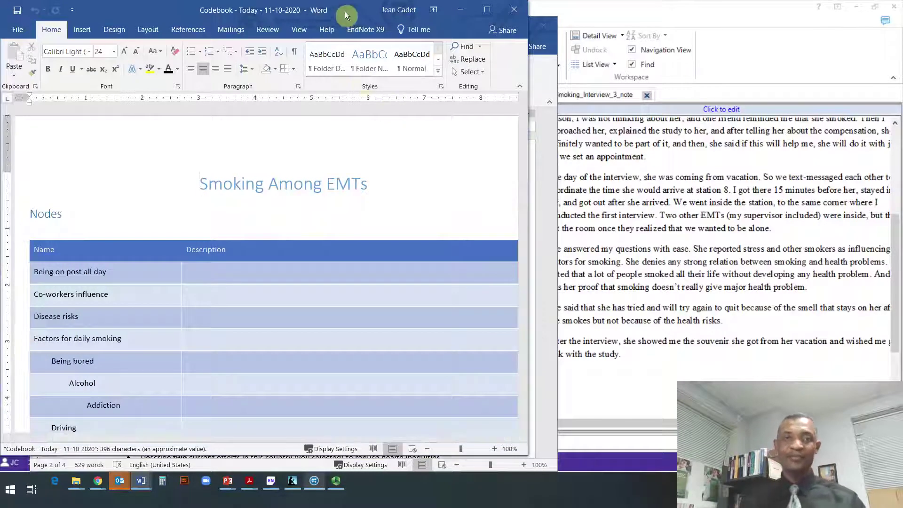
# Step: Maximize the Word codebook and review its two-page Nodes table, Being on post all day to Use of chantix
pyautogui.click(488, 10)
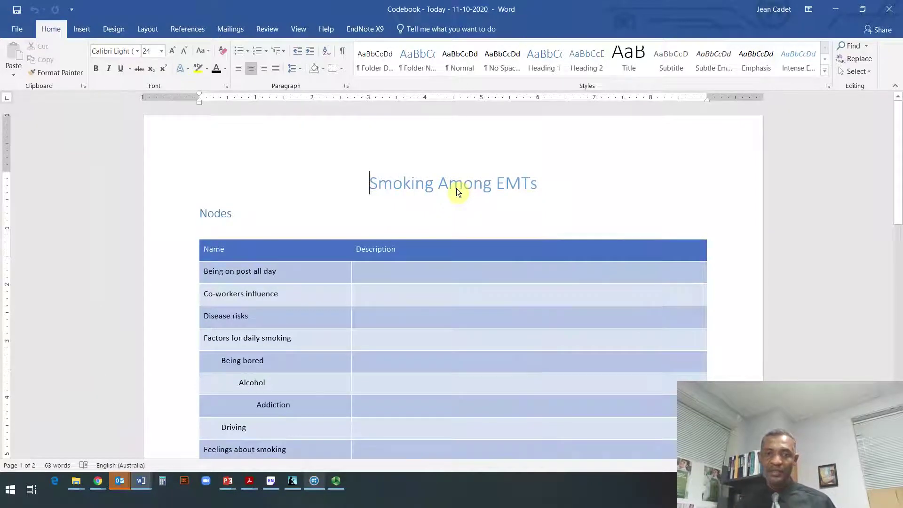
pyautogui.scroll(-4, 440, 278)
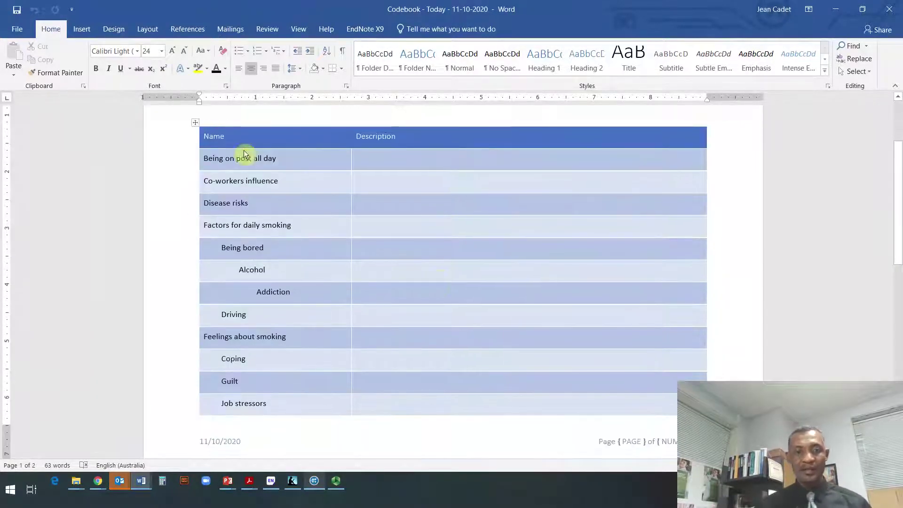
pyautogui.scroll(-4, 244, 154)
pyautogui.scroll(4, 238, 172)
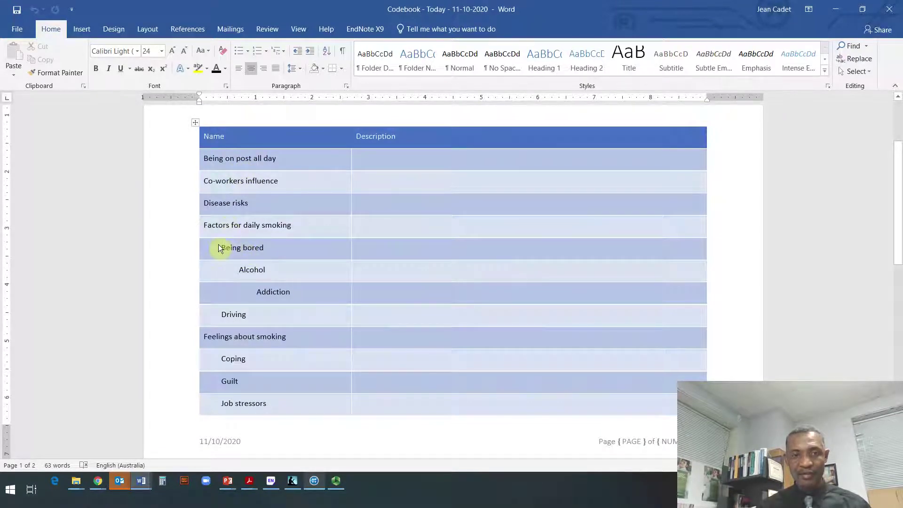
pyautogui.scroll(-2, 288, 308)
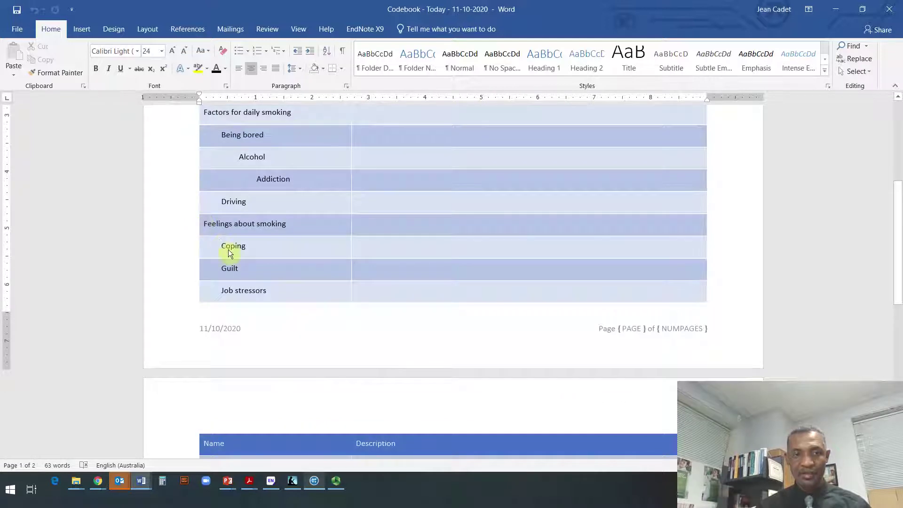
pyautogui.moveTo(222, 247); pyautogui.dragTo(247, 306)
pyautogui.scroll(-4, 246, 303)
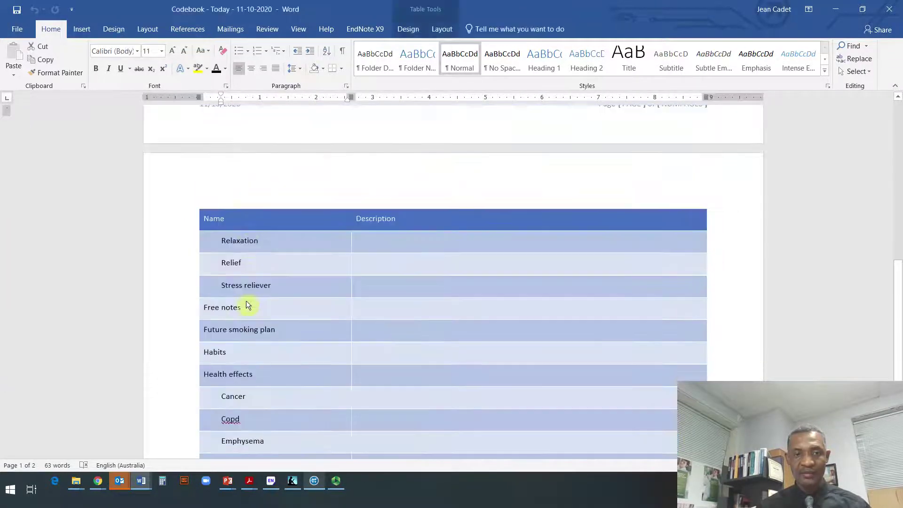
pyautogui.scroll(-3, 246, 304)
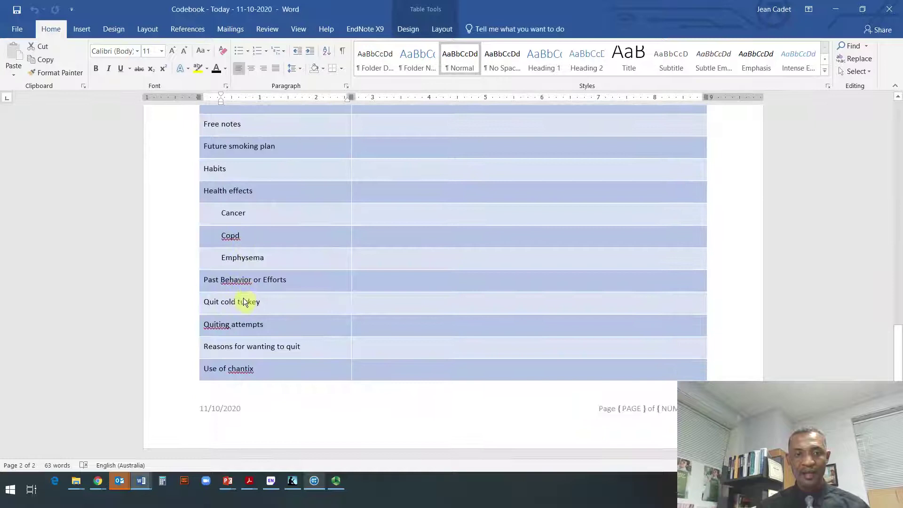
pyautogui.scroll(6, 256, 288)
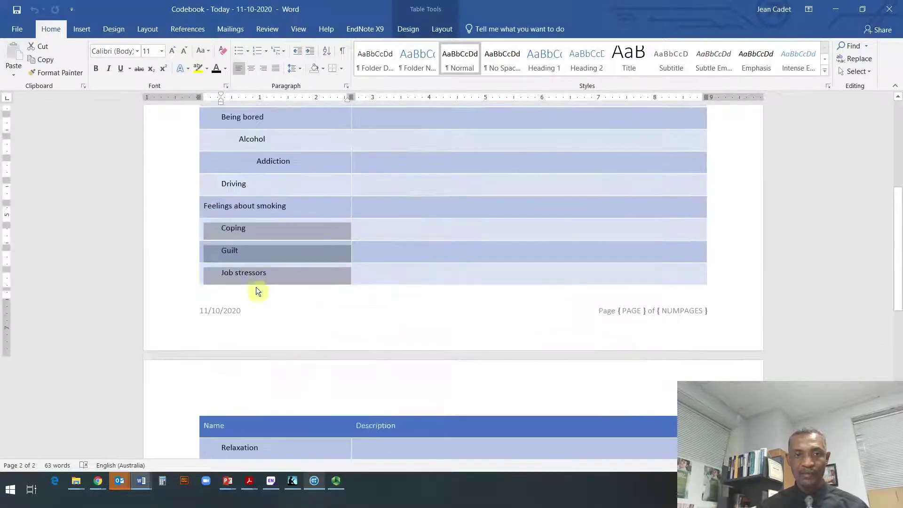
pyautogui.scroll(4, 255, 291)
pyautogui.scroll(1, 256, 291)
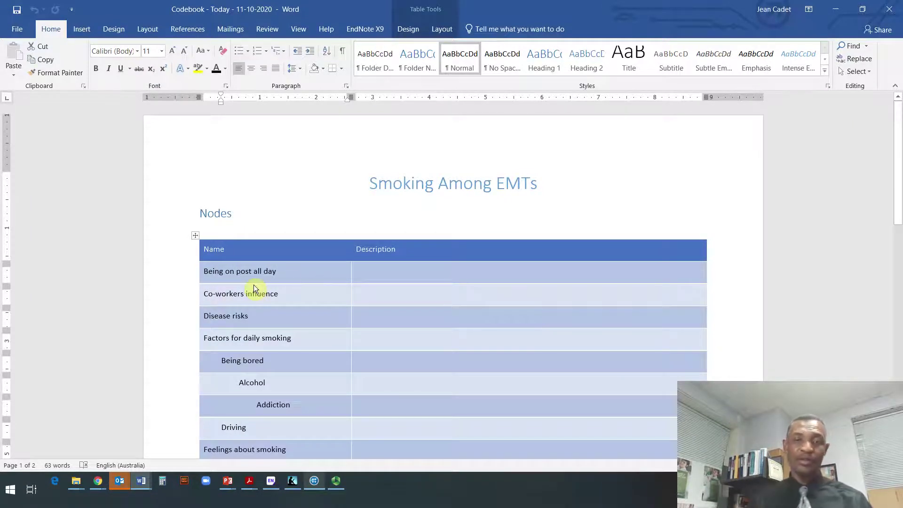
pyautogui.scroll(-2, 290, 276)
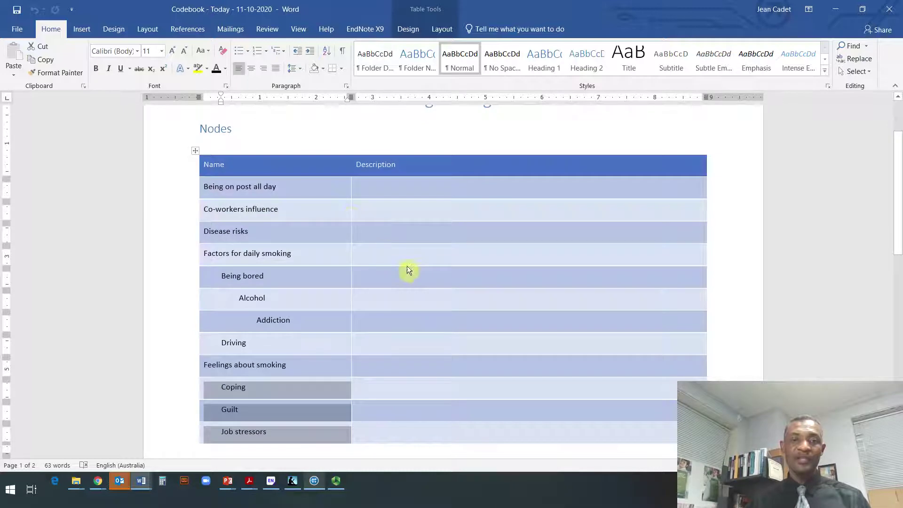
# Step: Move the Name/Description border rightward so the Nodes table's Name column is wider
pyautogui.click(367, 254)
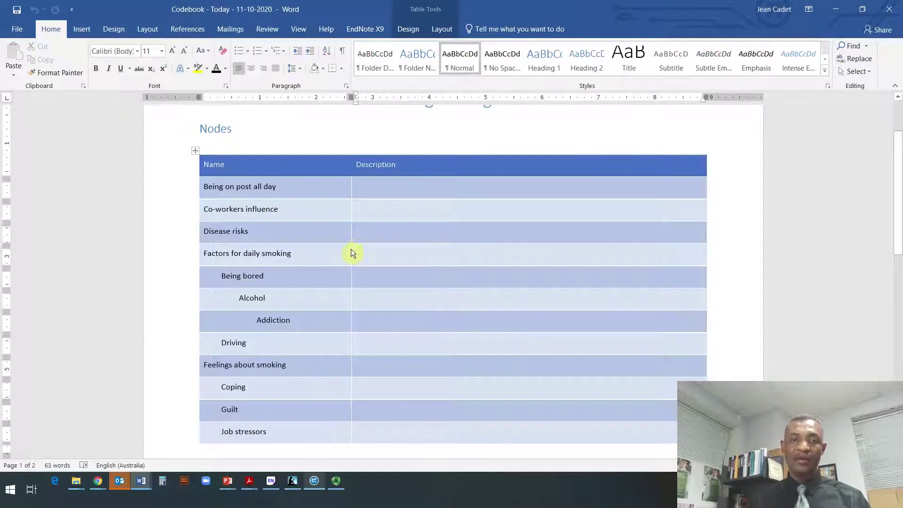
pyautogui.moveTo(350, 253); pyautogui.dragTo(485, 248)
pyautogui.scroll(-5, 371, 255)
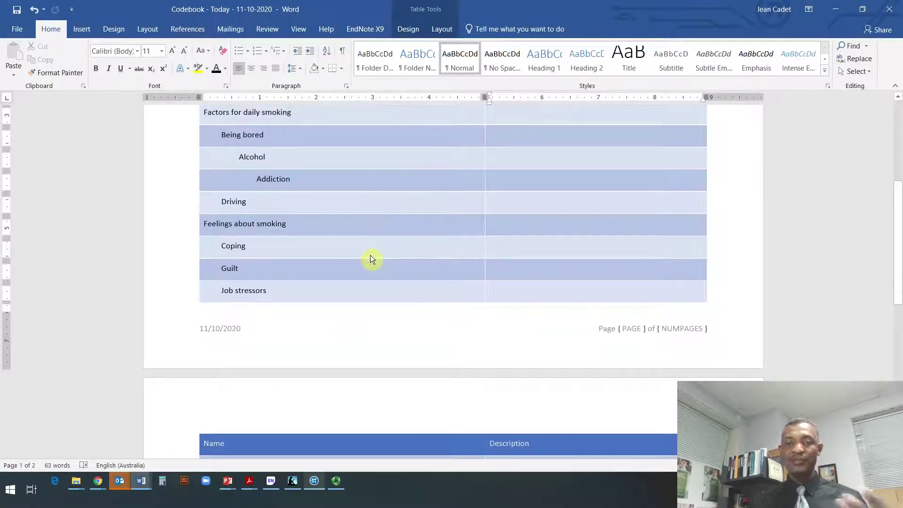
pyautogui.scroll(5, 370, 255)
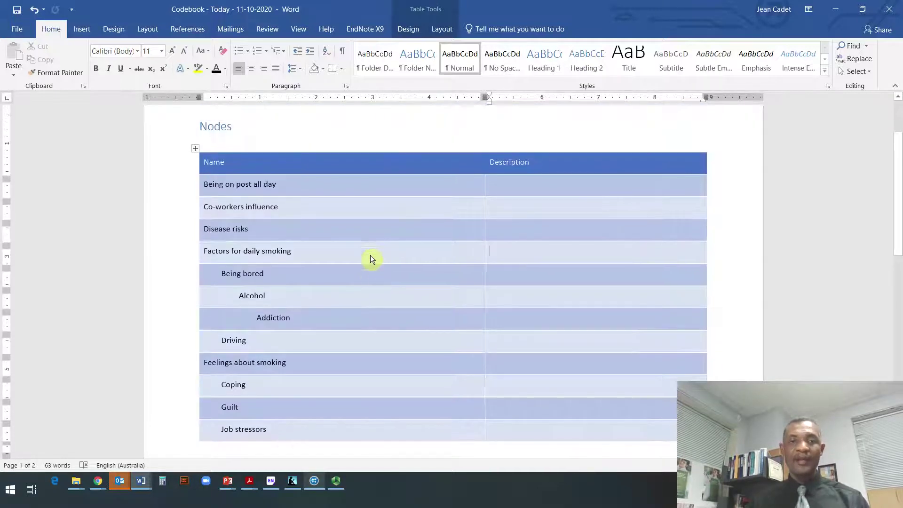